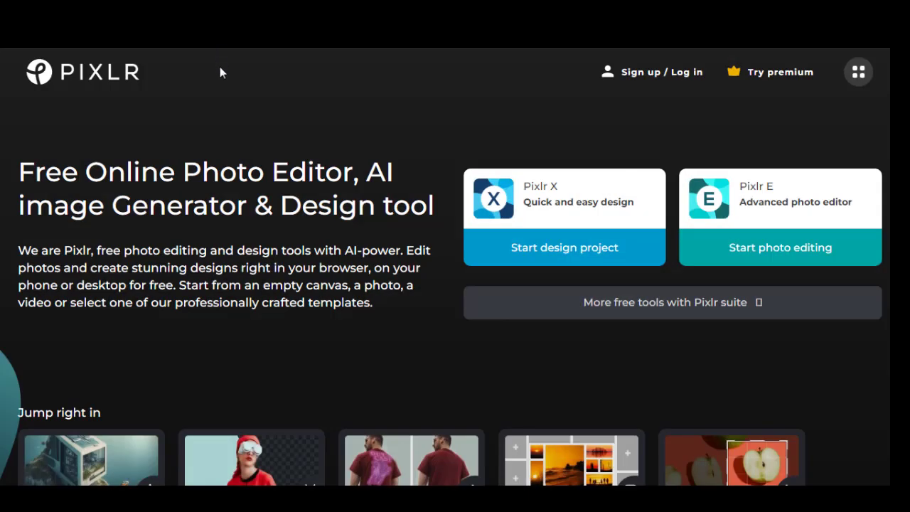
Open Pixlr's AI generator and generate images for 'An astronaut walking in a field of roses'
scroll(218, 142, down, 3)
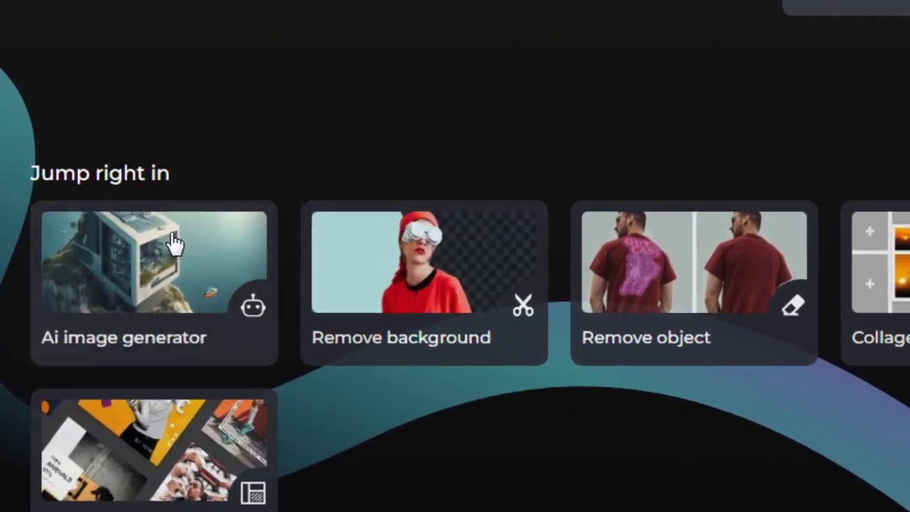
click(174, 241)
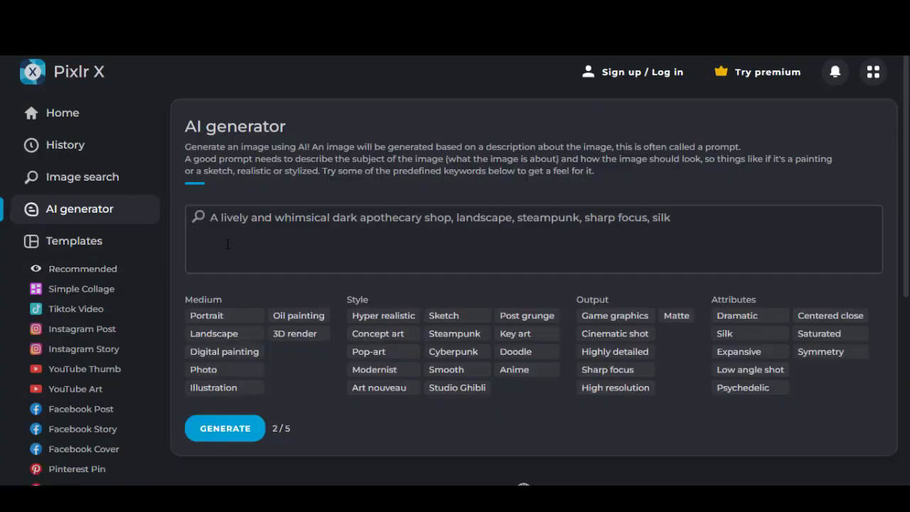
triple_click(243, 219)
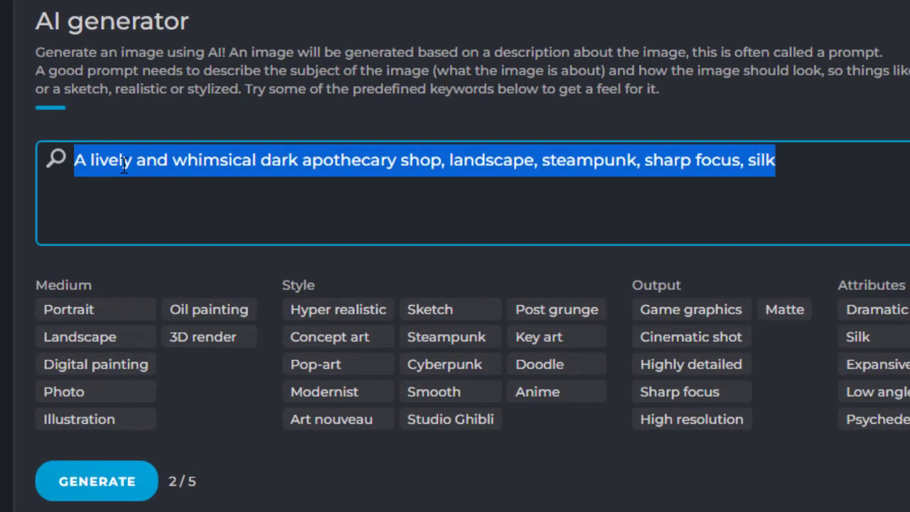
text(An astro)
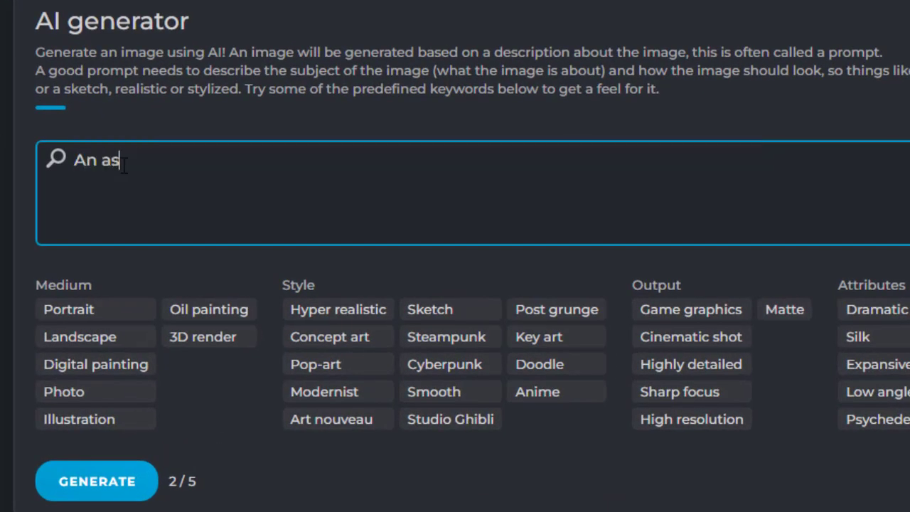
text(naut walking )
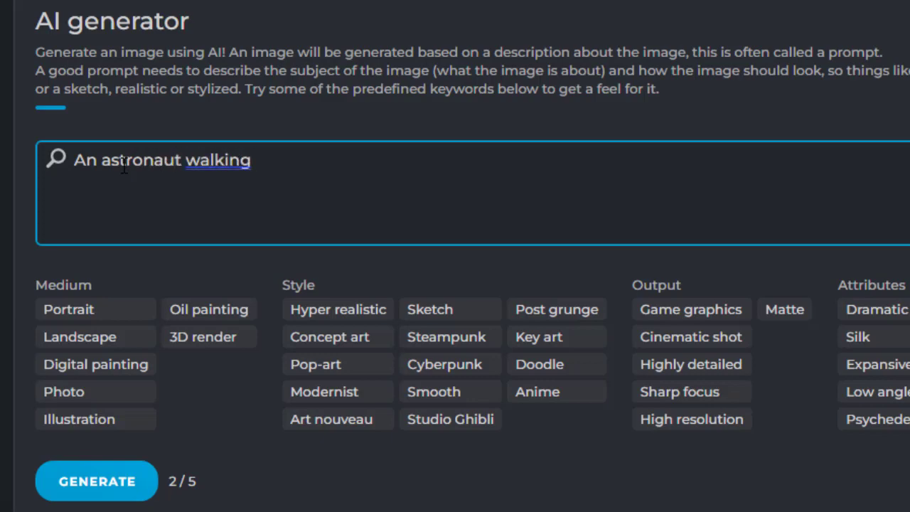
text(in a field of roses.)
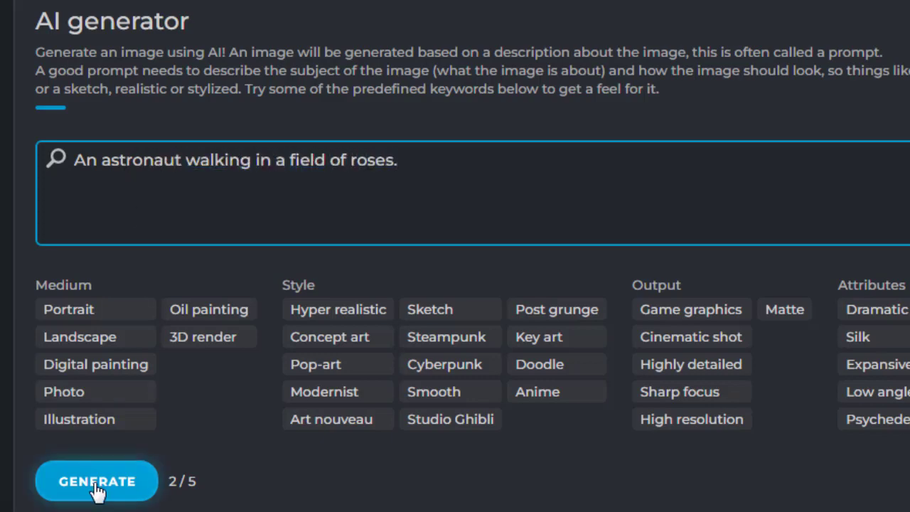
click(95, 486)
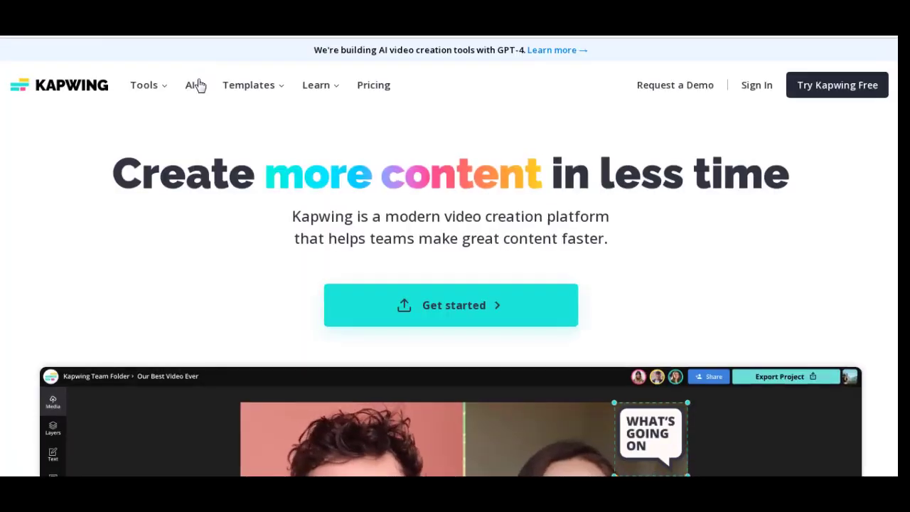
Open Kapwing's AI Image Generator and generate four images for 'bear riding a scooter'
click(288, 46)
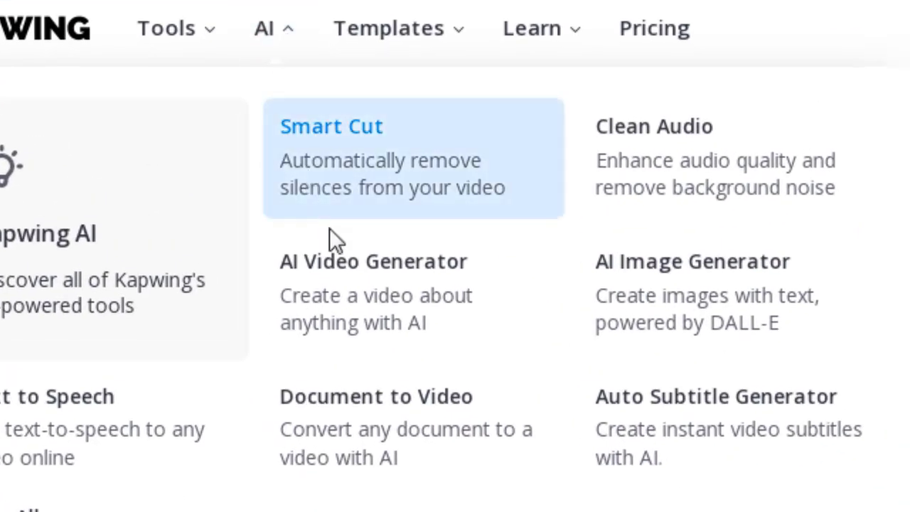
click(652, 291)
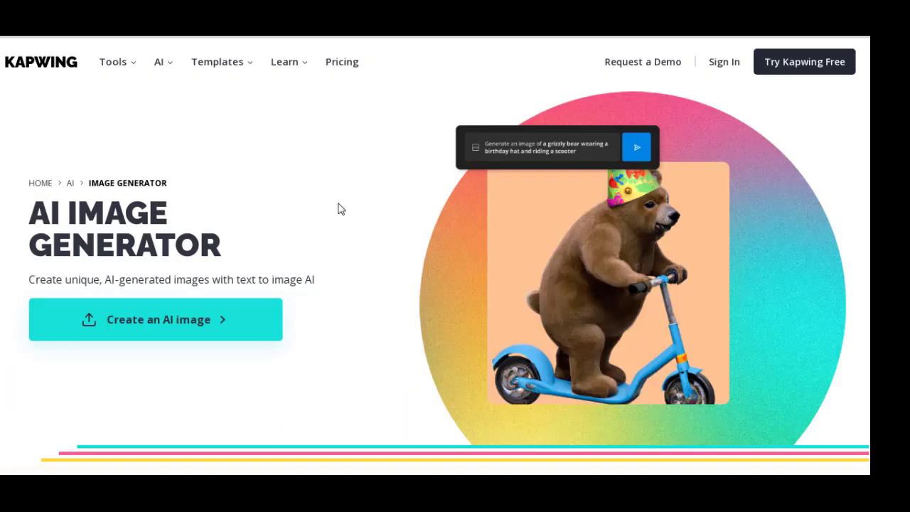
click(181, 320)
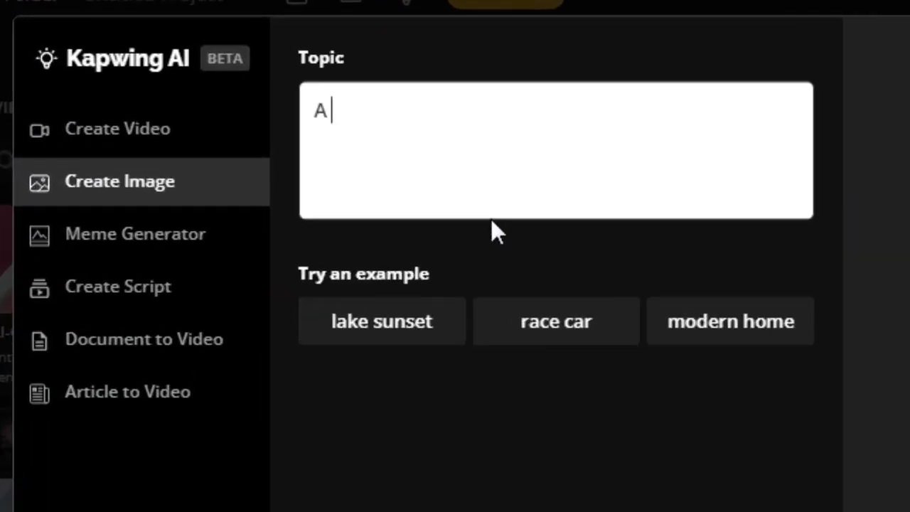
text(bear rid)
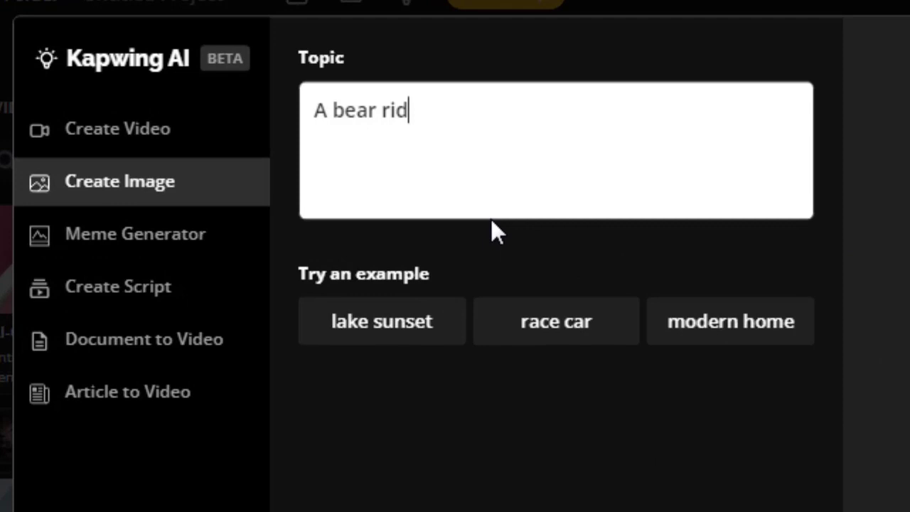
text(ing a scooter)
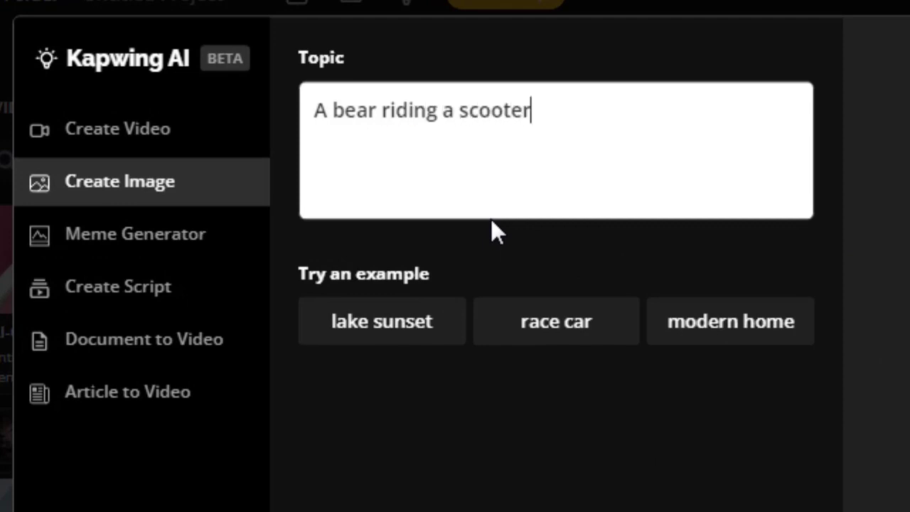
click(556, 434)
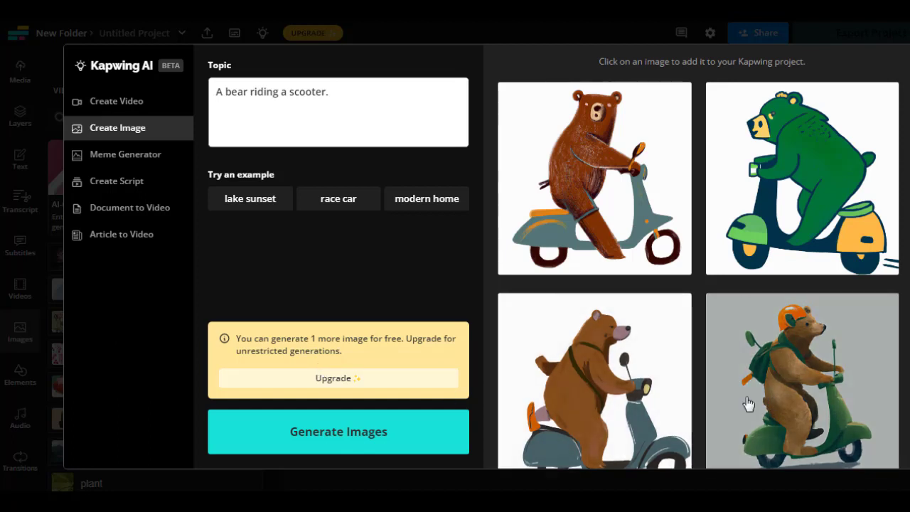
Add the orange-helmeted bear on a green scooter to the project canvas and scroll the Edit panel
click(749, 400)
scroll(789, 284, down, 1)
scroll(789, 284, down, 1)
scroll(788, 284, down, 2)
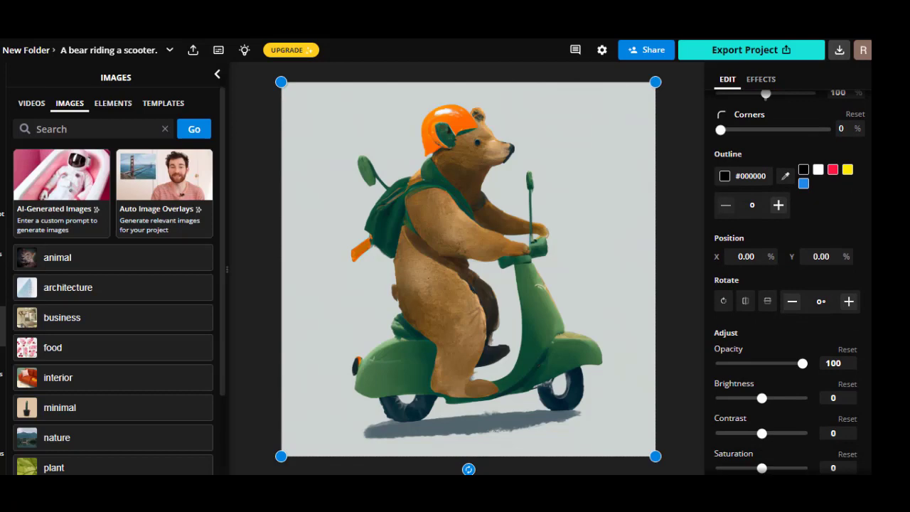
scroll(789, 284, down, 2)
scroll(789, 284, down, 2)
scroll(789, 284, down, 1)
scroll(788, 284, down, 1)
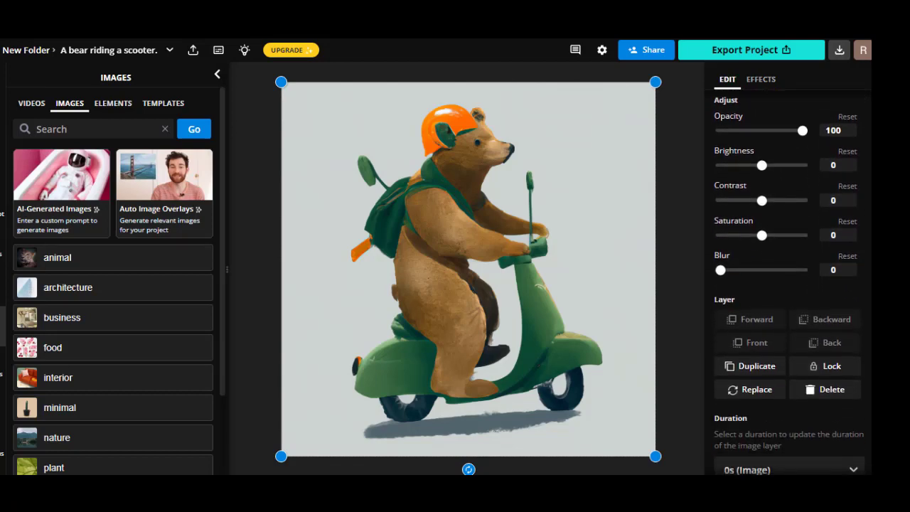
scroll(789, 284, down, 1)
scroll(789, 284, down, 1)
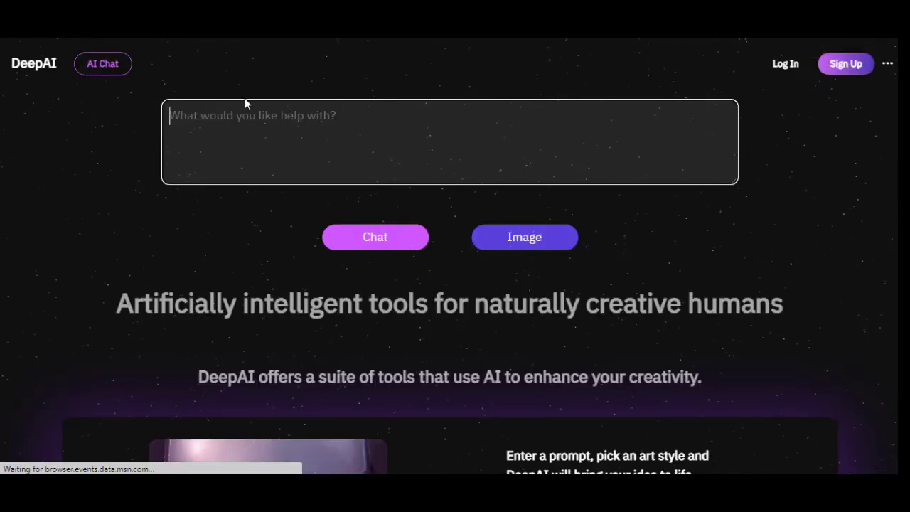
Switch DeepAI to image generation and enter the prompt 'A helicopter flying over the amazon river.'
click(525, 241)
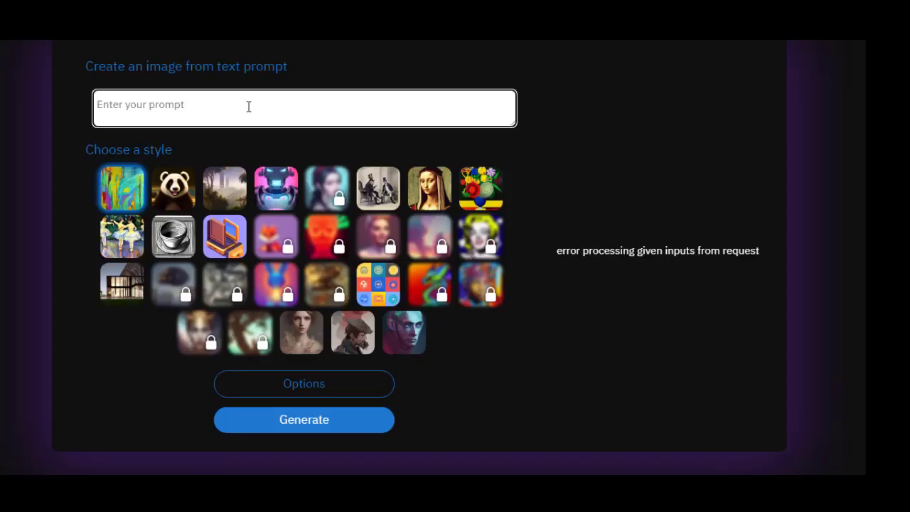
text(A helicopter flyin)
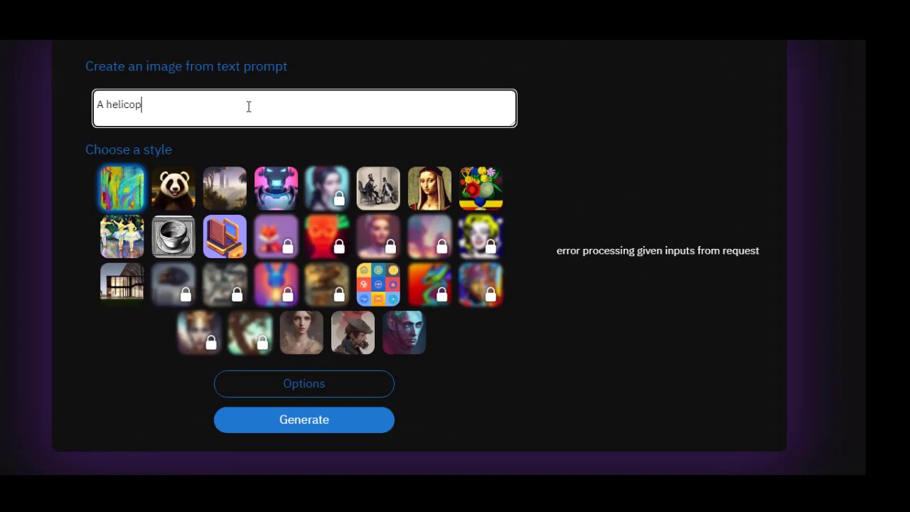
text(g over the )
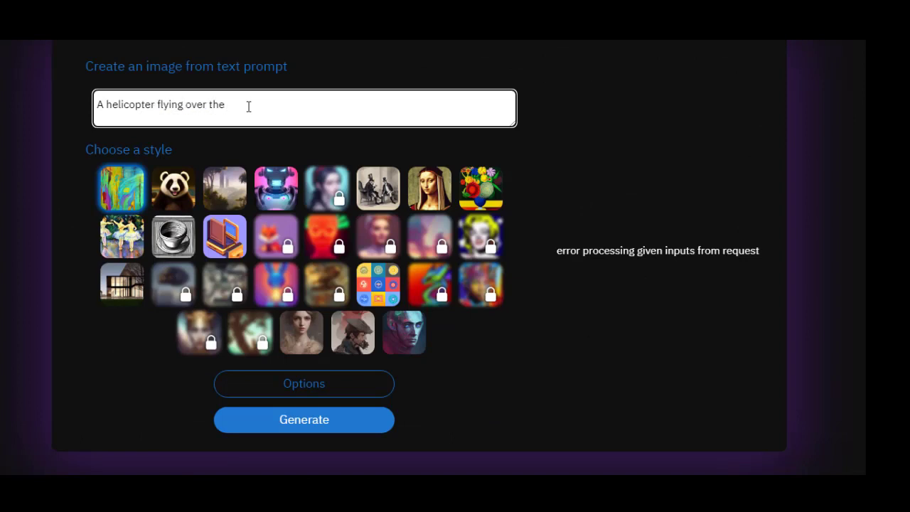
text(amazon river.)
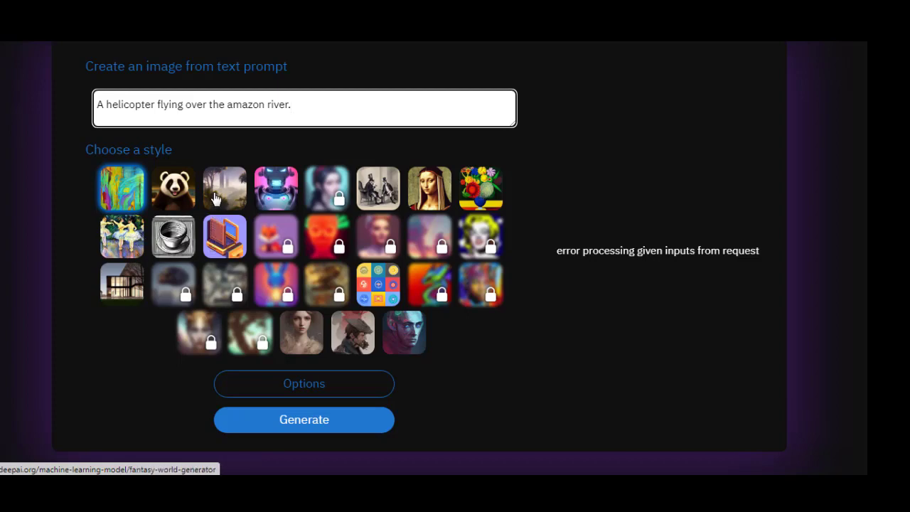
Choose the Fantasy World style and generate the red helicopter over a jungle river
click(215, 198)
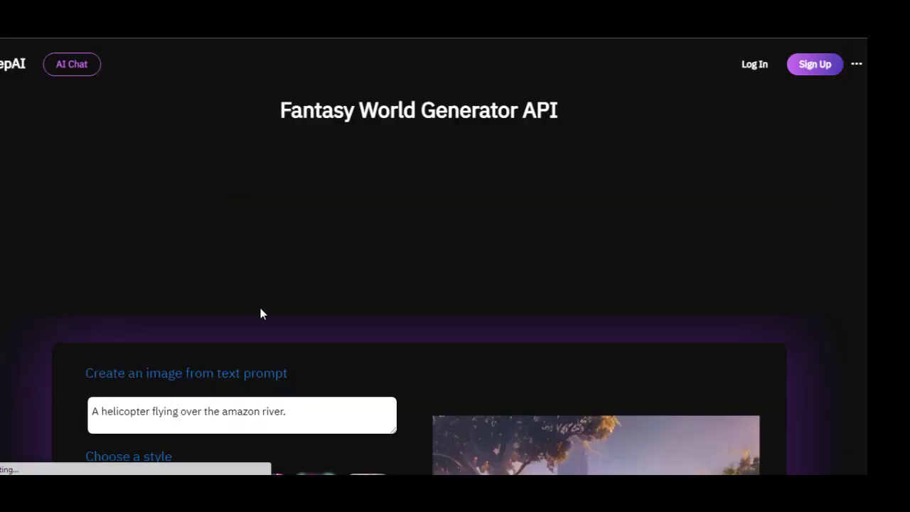
scroll(263, 316, down, 2)
scroll(265, 321, down, 1)
scroll(244, 319, down, 1)
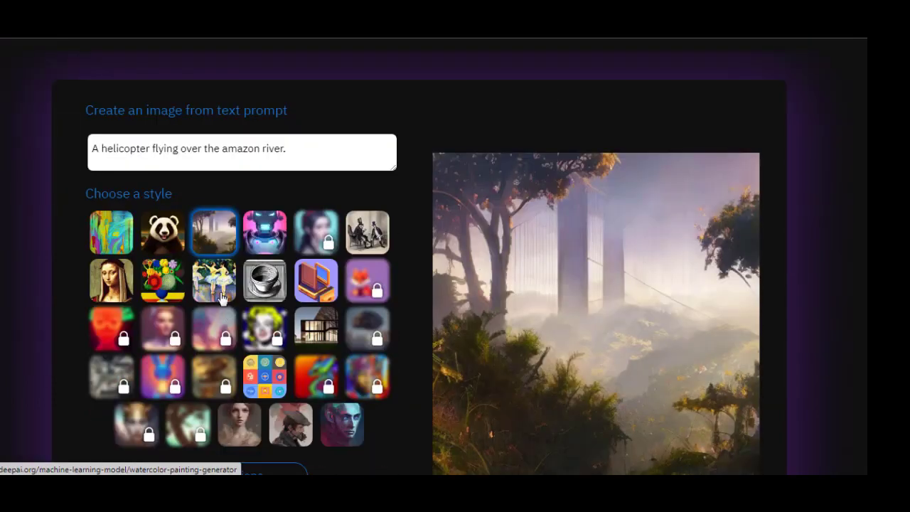
scroll(221, 297, down, 1)
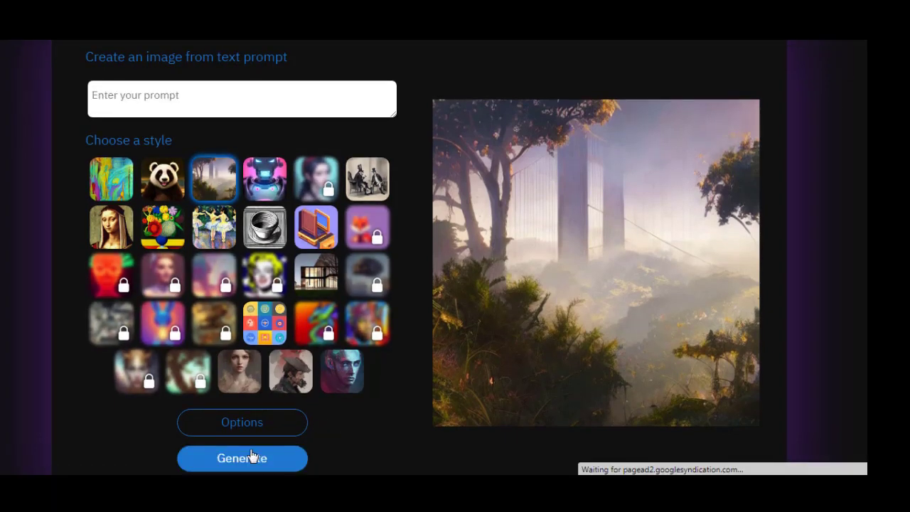
click(251, 456)
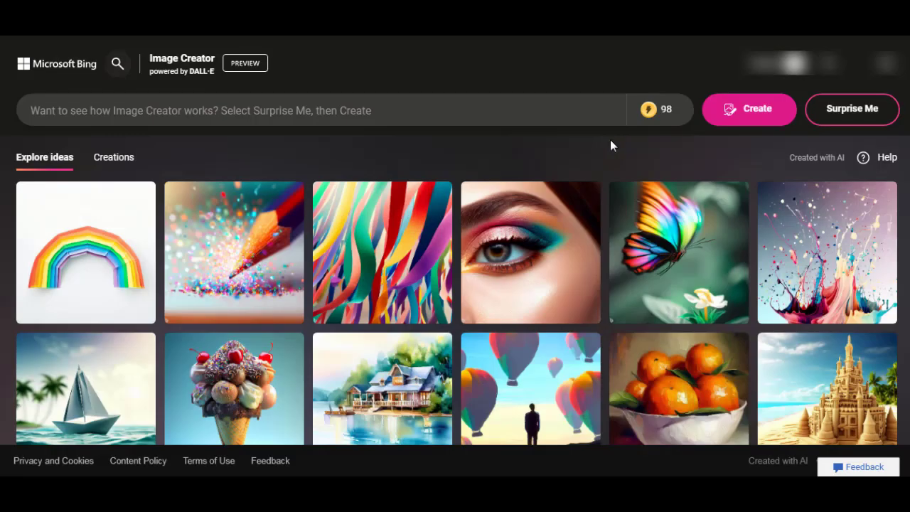
Generate Bing images for the colourful kite fantasy-world prompt and enlarge the bottom-left result
text(A colourful kite fly)
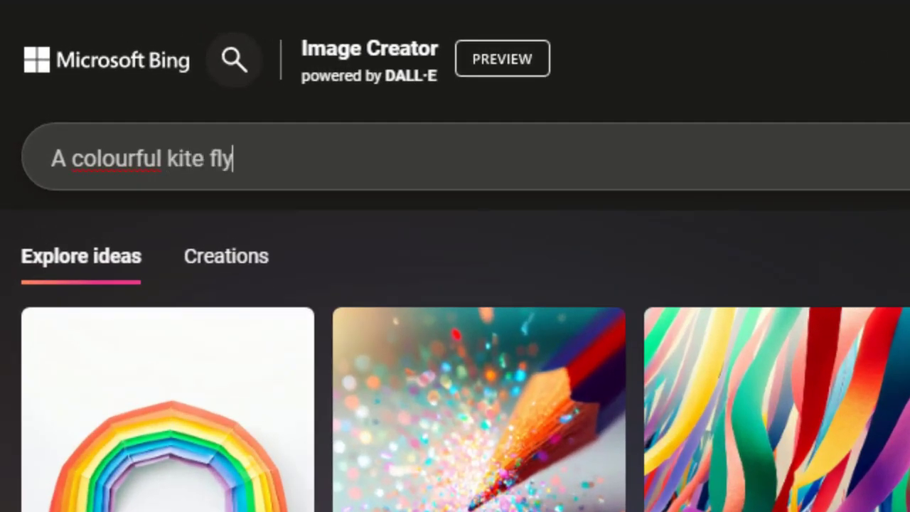
text(ing over the amazon river,)
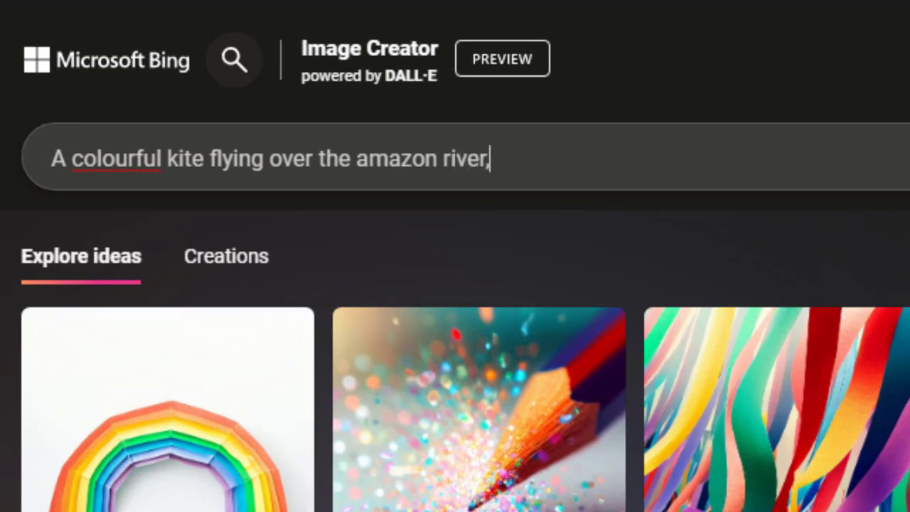
text( fantasy world)
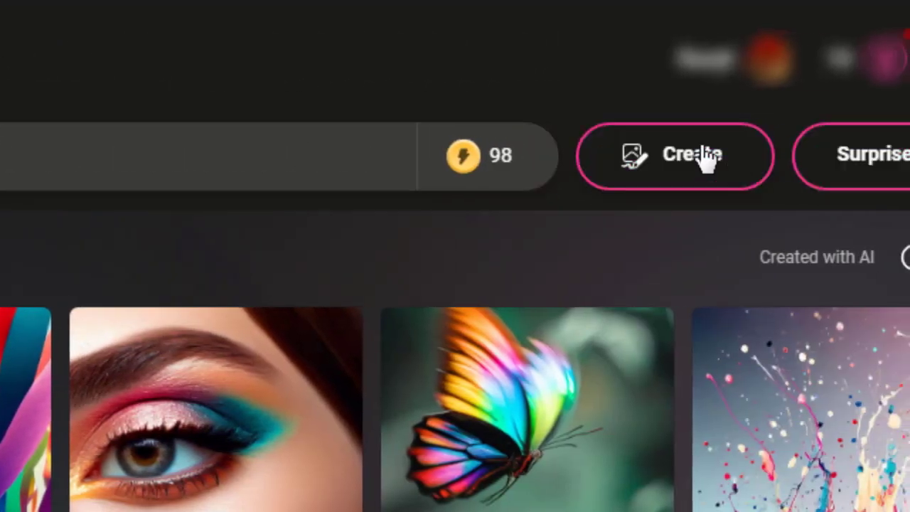
click(699, 161)
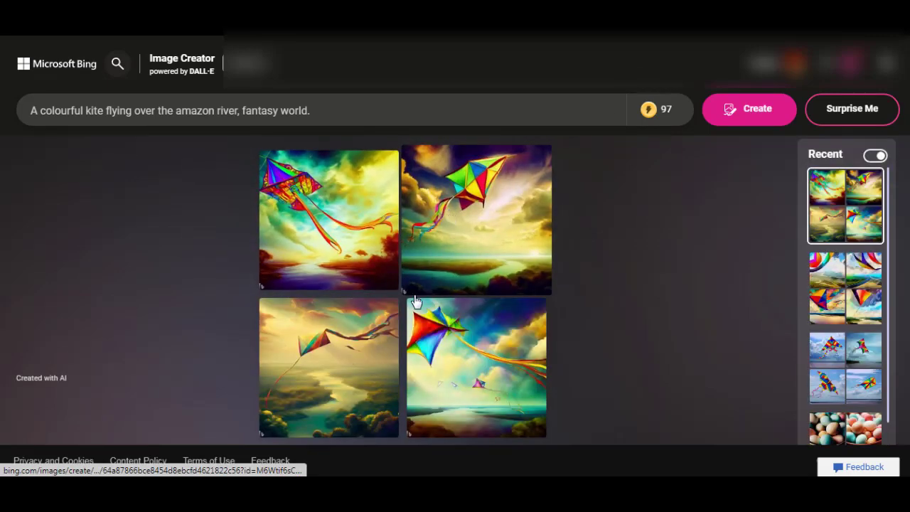
click(367, 345)
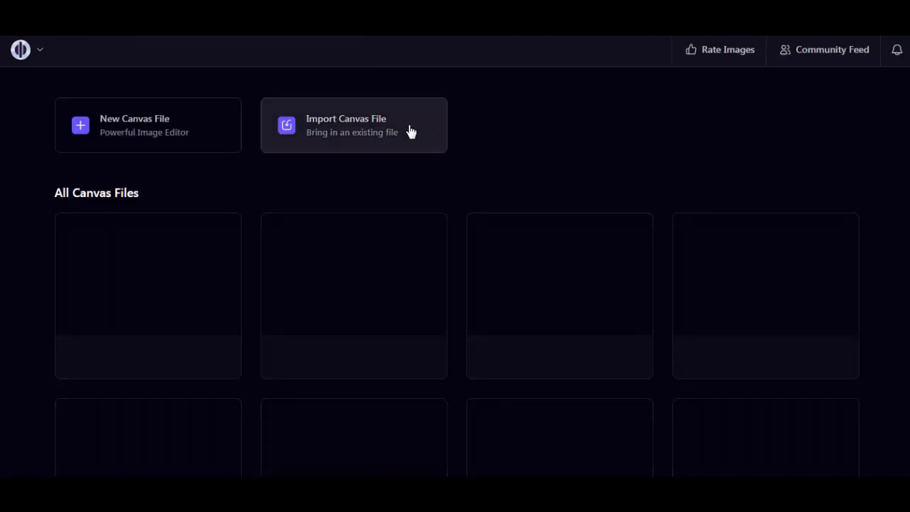
Create a new untitled Playground AI canvas with an empty 512×512 frame
click(162, 133)
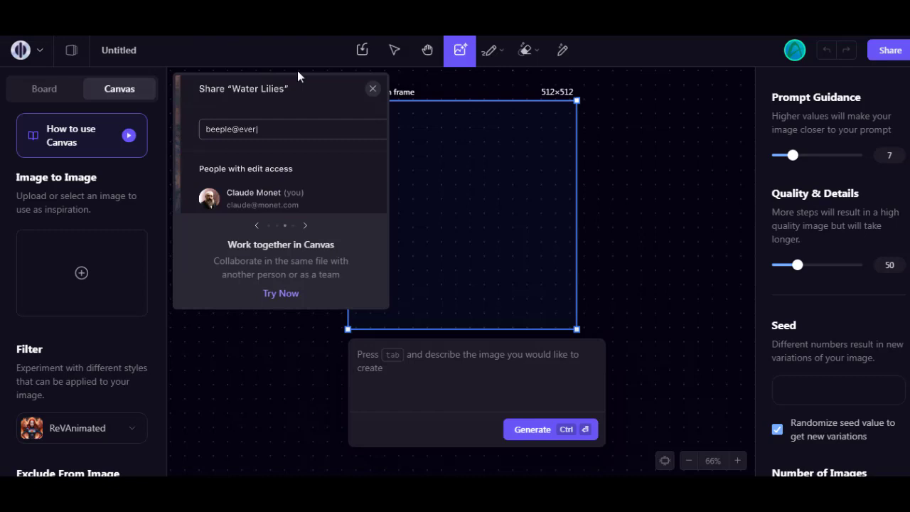
Dismiss the collaboration popup and generate a polar bear lifting weights in a gym
click(372, 89)
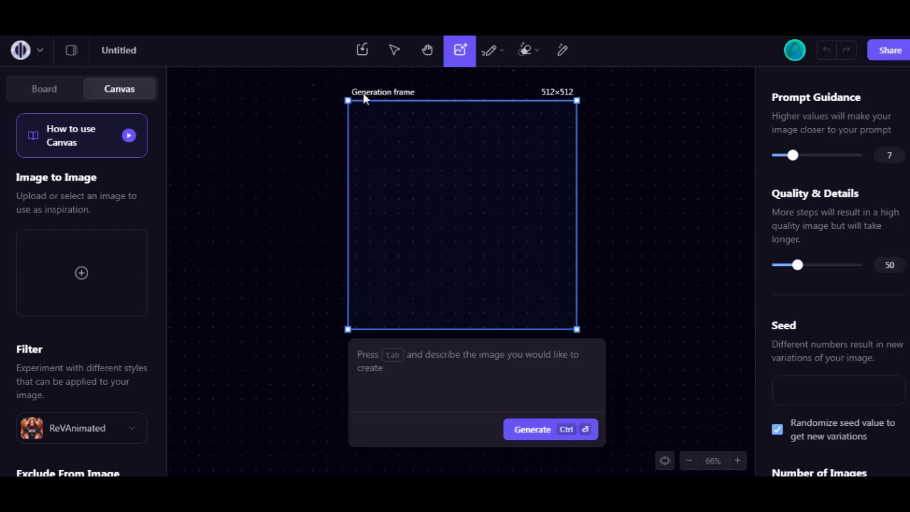
click(420, 361)
text(A polar bear lifting )
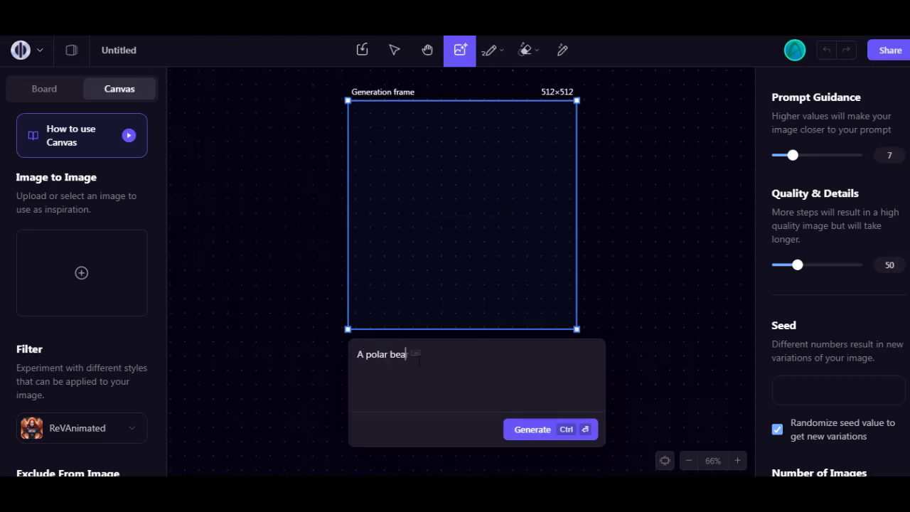
text(weights in)
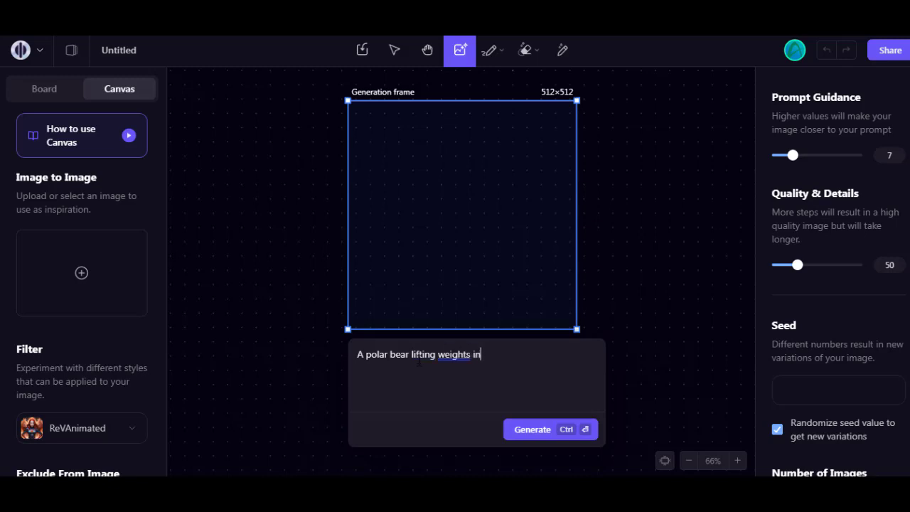
click(523, 433)
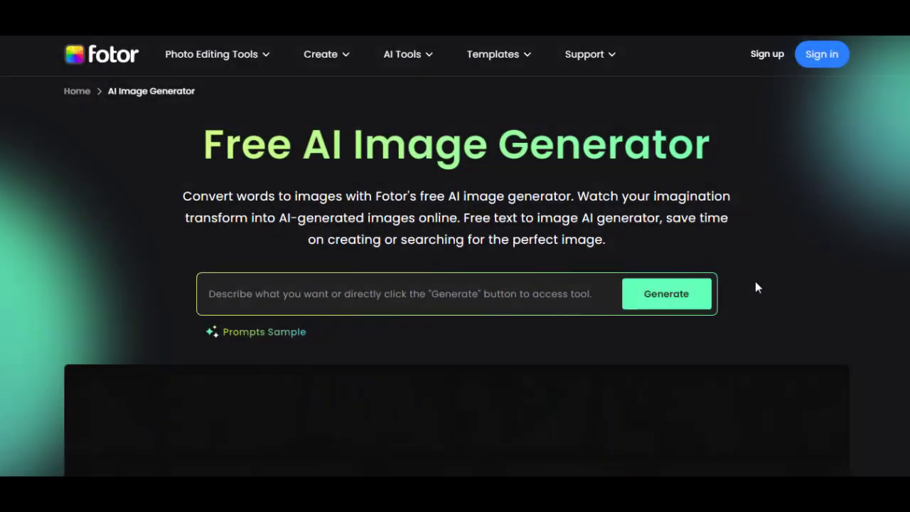
scroll(455, 285, down, 3)
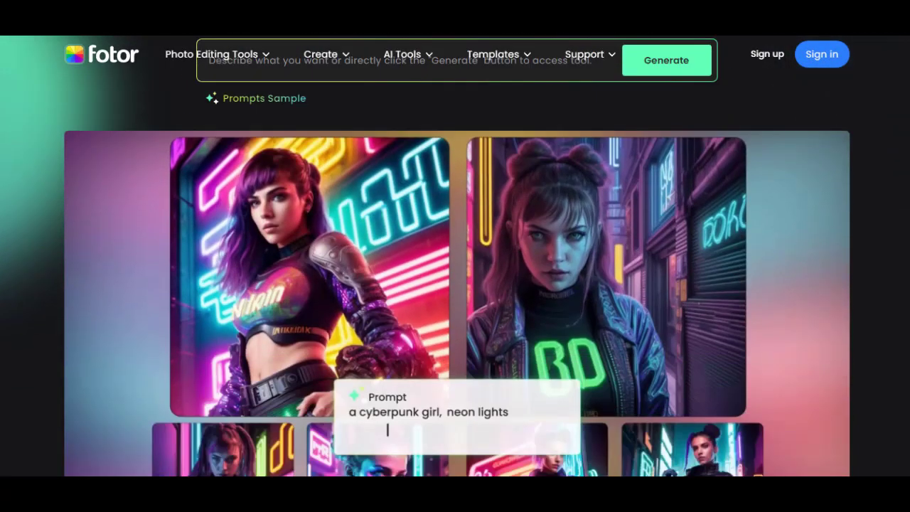
scroll(455, 284, down, 3)
scroll(454, 284, down, 2)
scroll(454, 285, down, 2)
scroll(455, 285, down, 2)
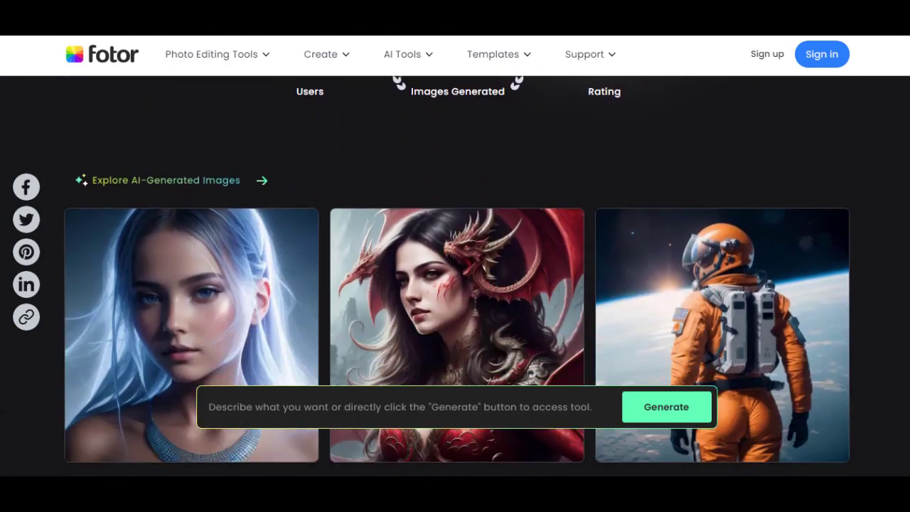
scroll(455, 285, down, 2)
scroll(454, 284, down, 2)
scroll(454, 285, down, 2)
scroll(455, 284, down, 2)
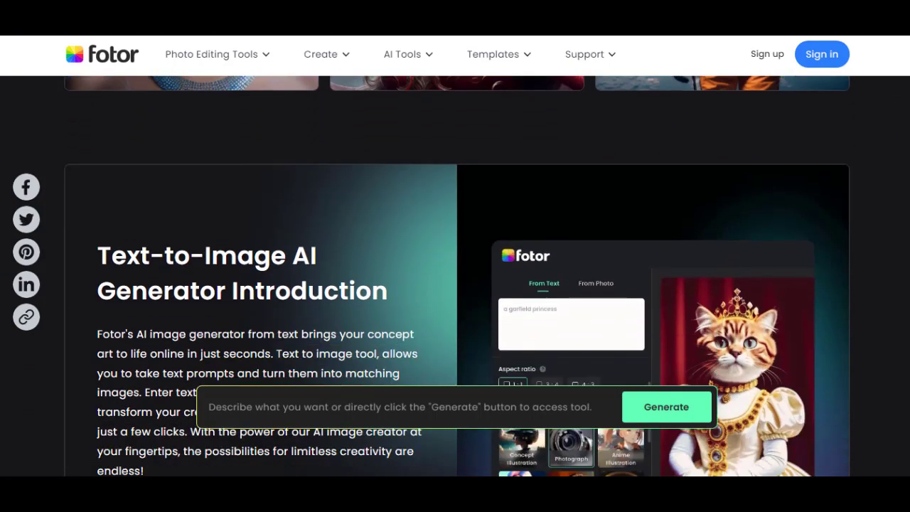
scroll(454, 284, down, 2)
scroll(455, 284, down, 2)
scroll(455, 284, down, 2)
scroll(454, 285, down, 2)
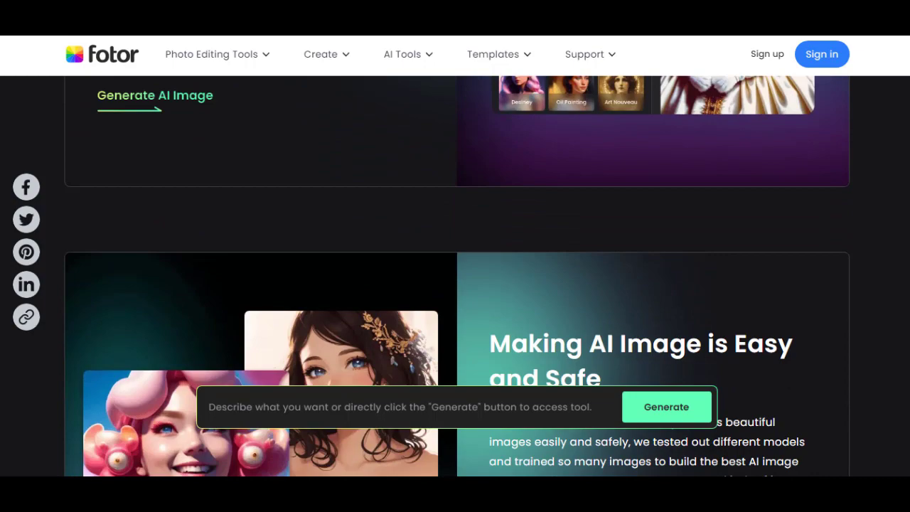
scroll(455, 284, down, 1)
scroll(455, 285, down, 2)
scroll(455, 285, down, 2)
scroll(907, 148, down, 2)
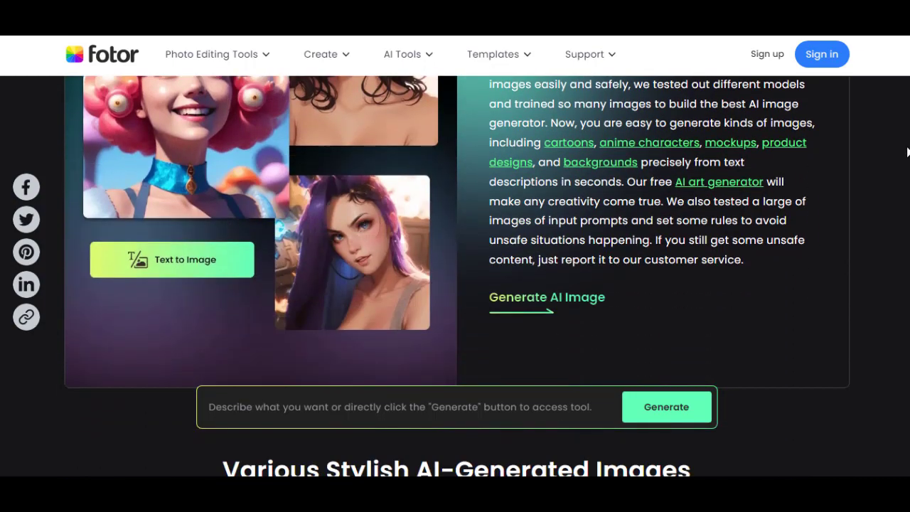
scroll(907, 149, down, 2)
scroll(907, 153, down, 2)
scroll(905, 160, down, 1)
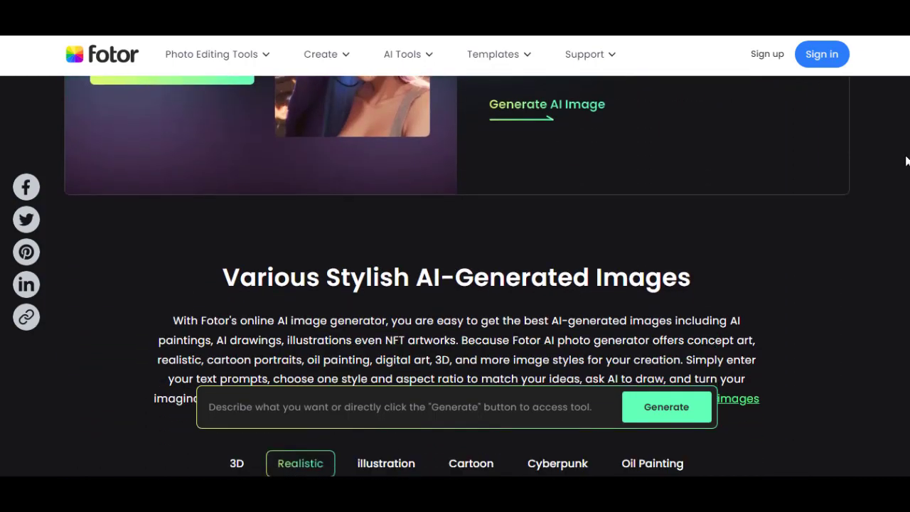
Complete the paper boat prompt 'travelling along a rocky stream' and preview both generated images
text(Realistic, a paper boat t)
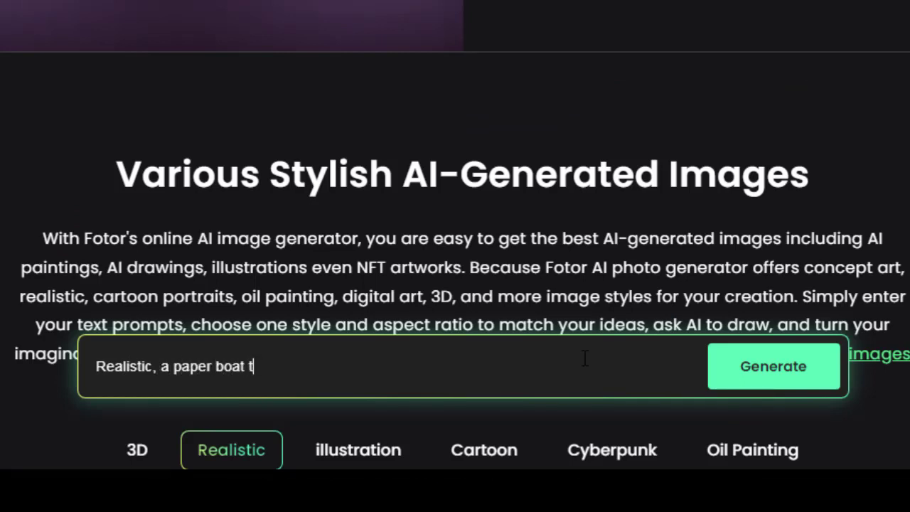
text(ravelling along a)
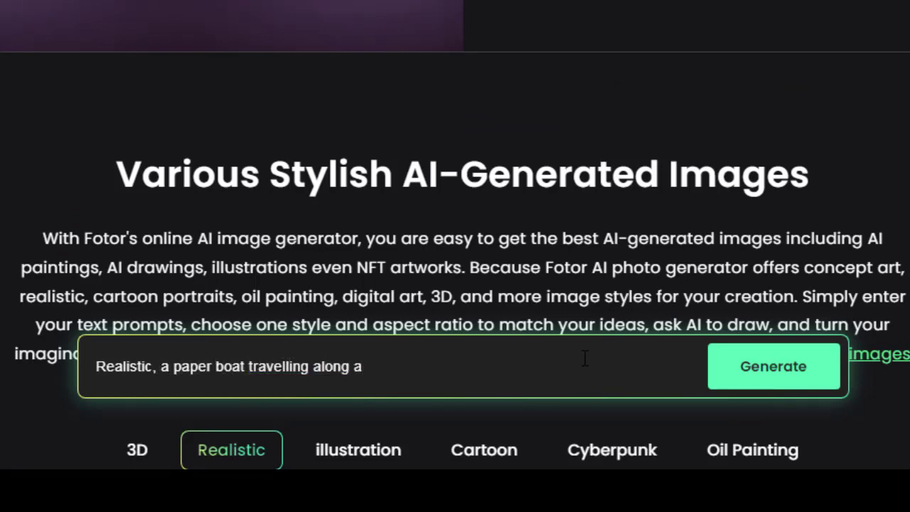
text( rocky stream.)
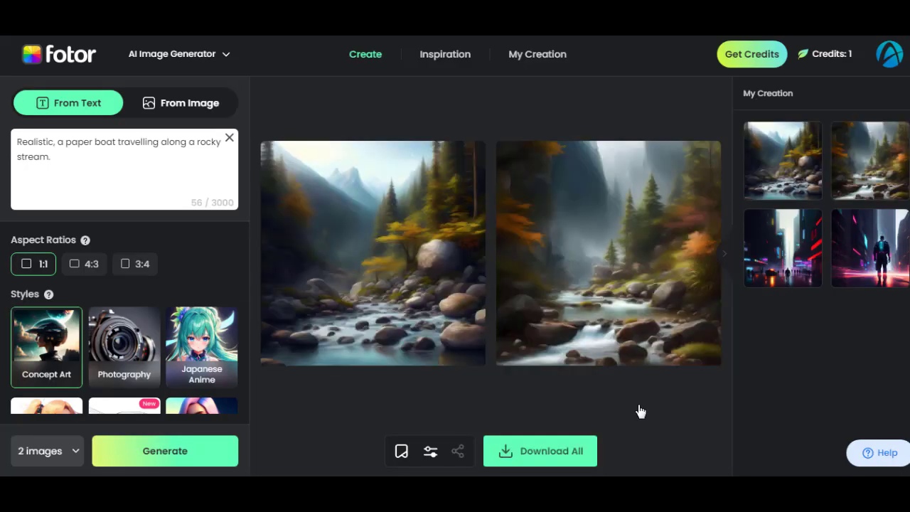
click(473, 160)
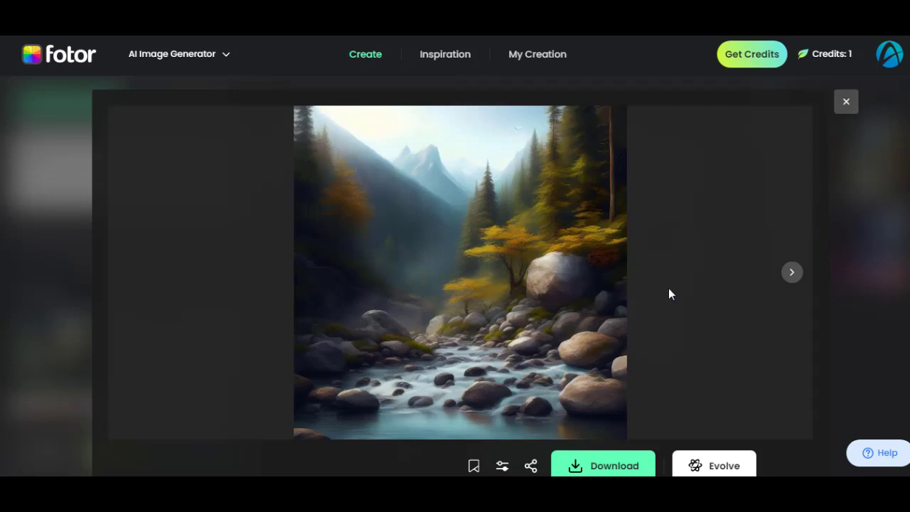
click(791, 273)
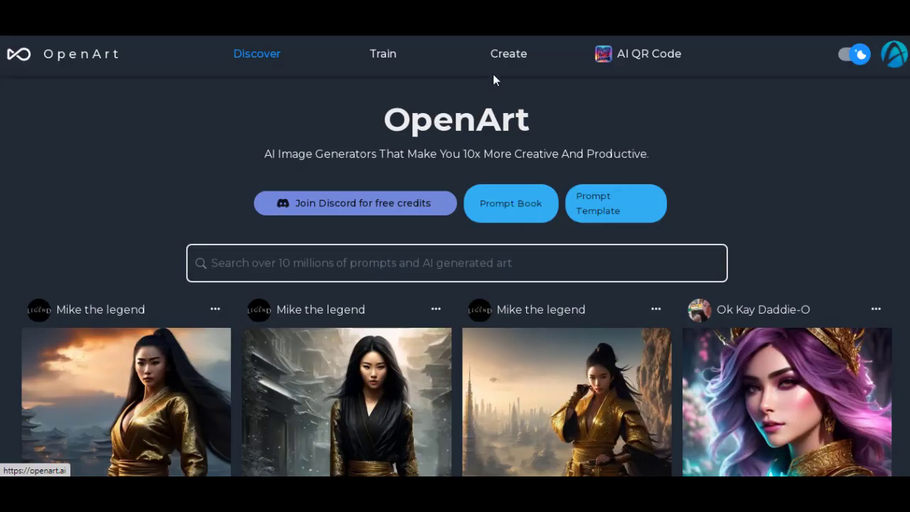
Generate OpenArt images for 'Man standing outside a tech noir building, cyberpunk style.'
click(510, 60)
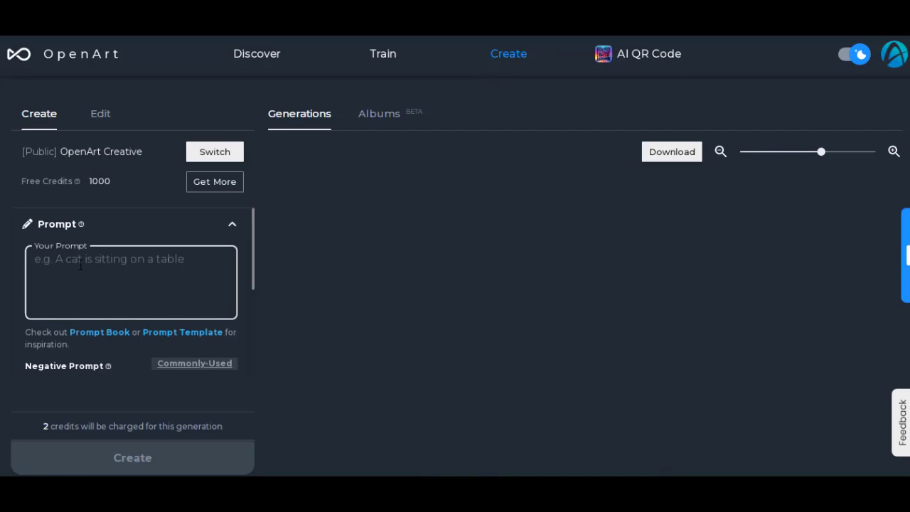
text(Man sta)
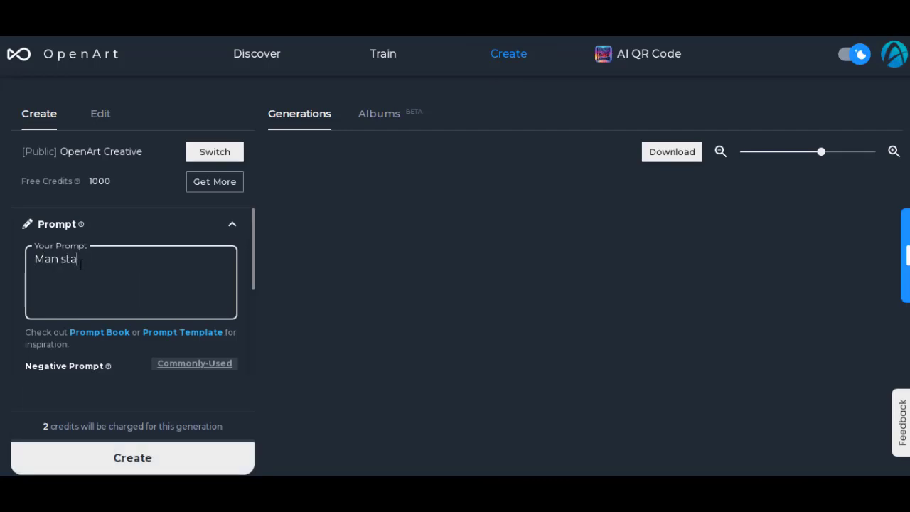
text(nding outside a)
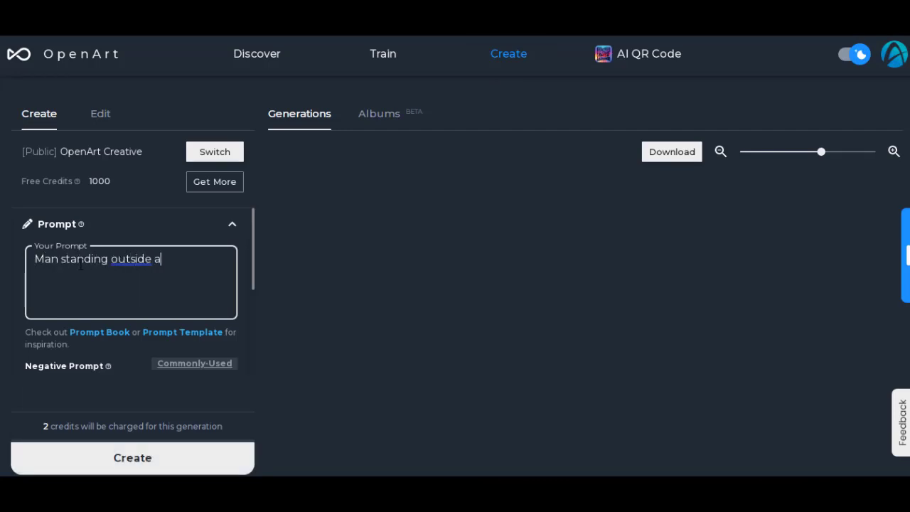
text( tech noir buil)
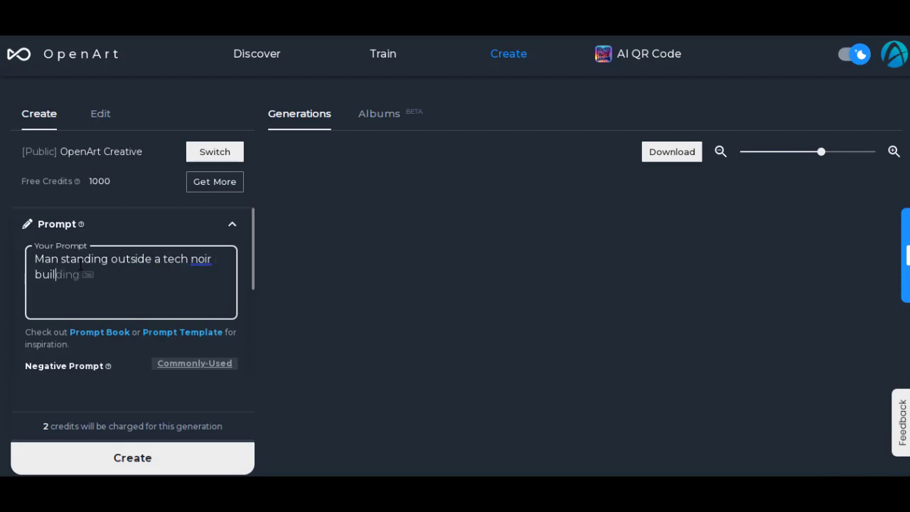
text(ding, cyb)
text(erpunk style.)
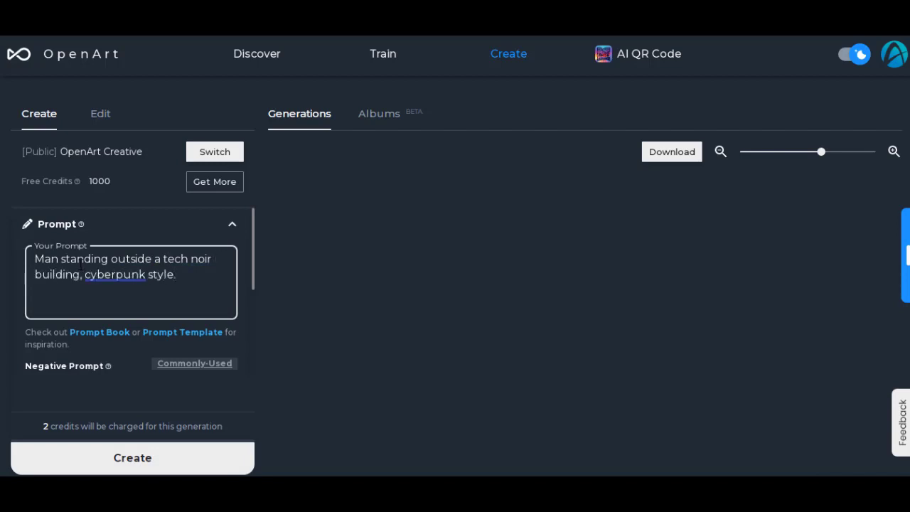
click(154, 463)
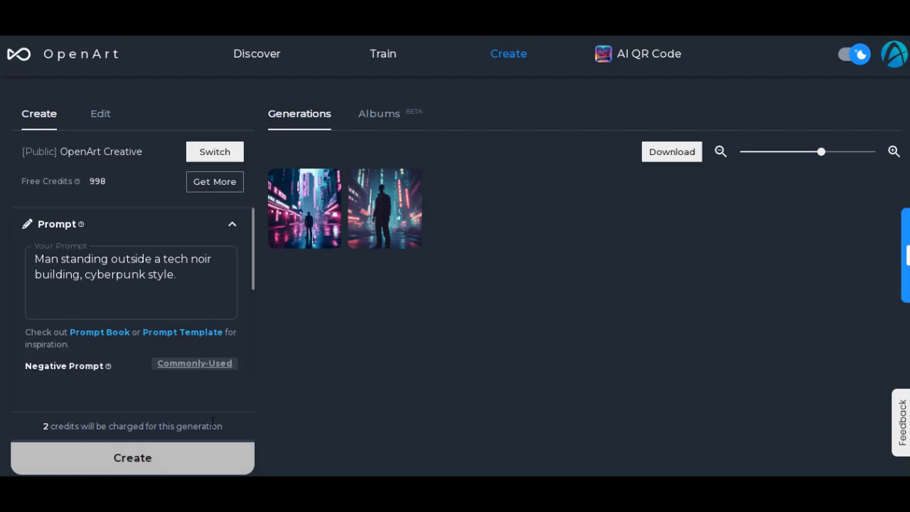
Enlarge the second OpenArt cyberpunk image to view its prompt and generation settings
click(374, 218)
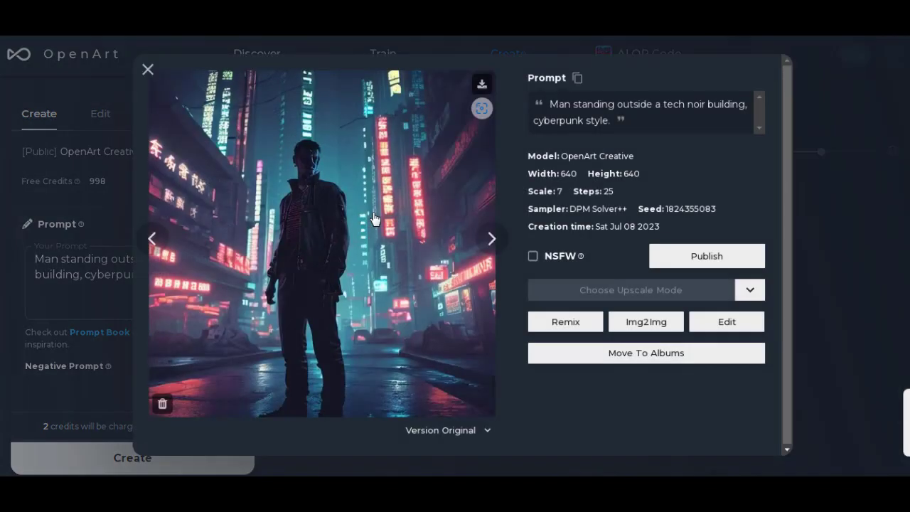